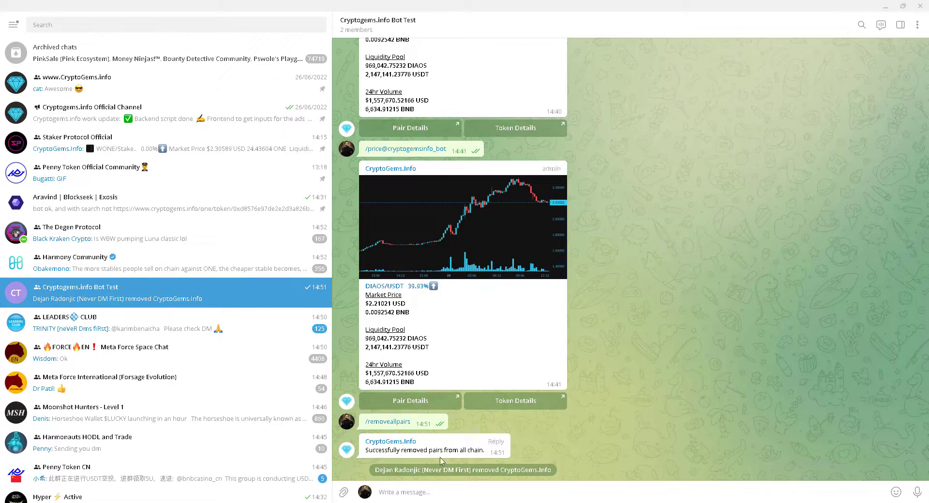
# - Open the DIAOS/USDT pair details from the bot's chat message in the browser and go to the CryptoGems Price Bot setup page
pyautogui.click(447, 400)
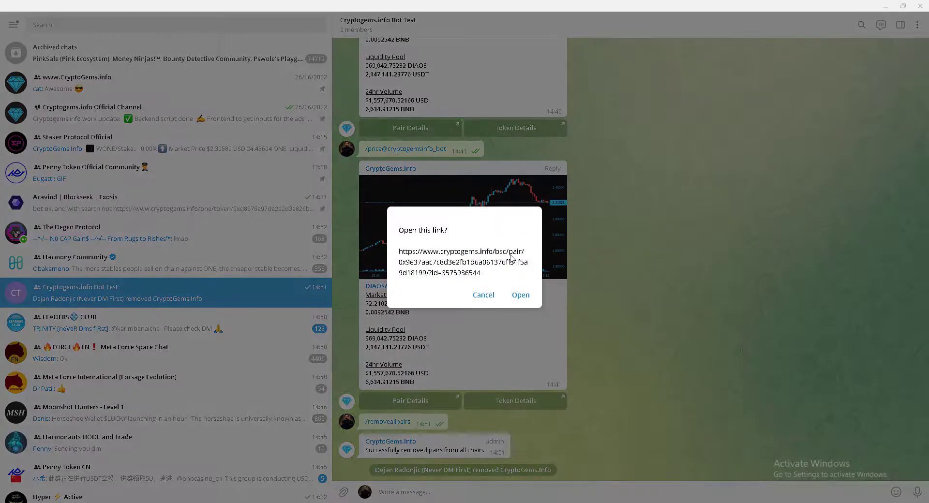
pyautogui.click(521, 296)
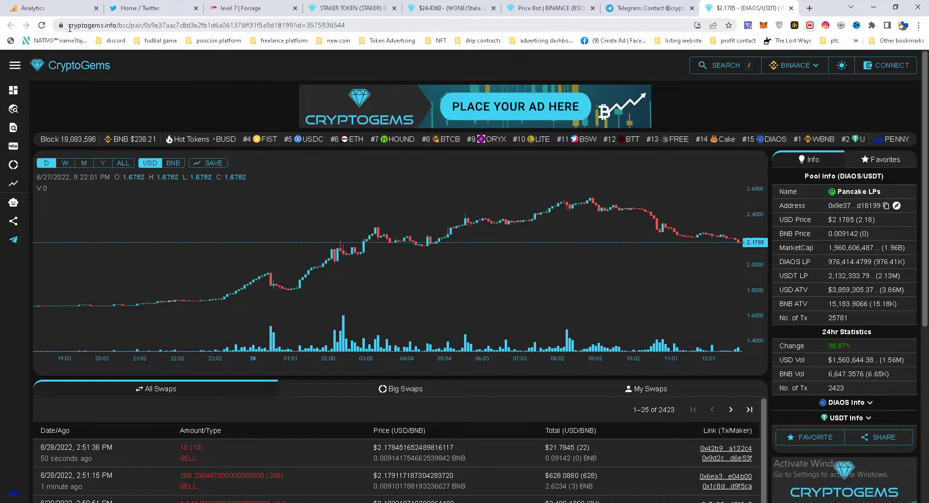
pyautogui.moveTo(69, 26); pyautogui.dragTo(132, 27)
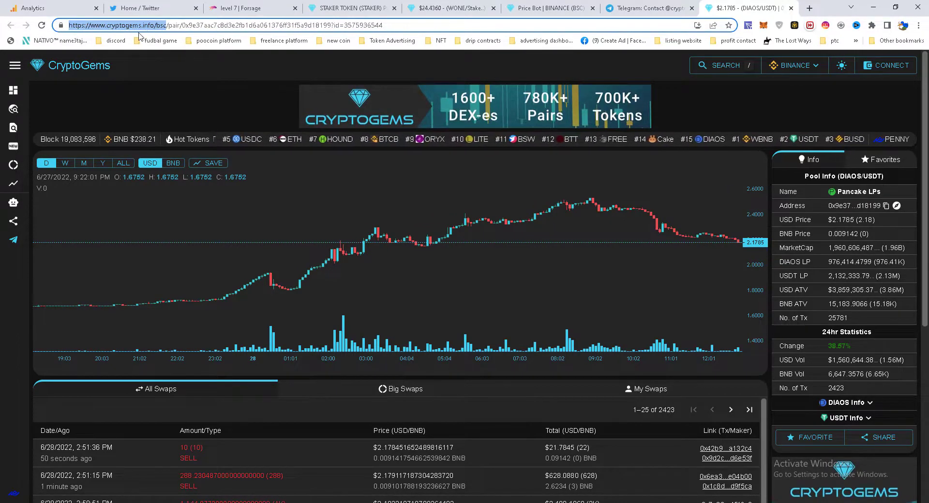
pyautogui.moveTo(21, 213)
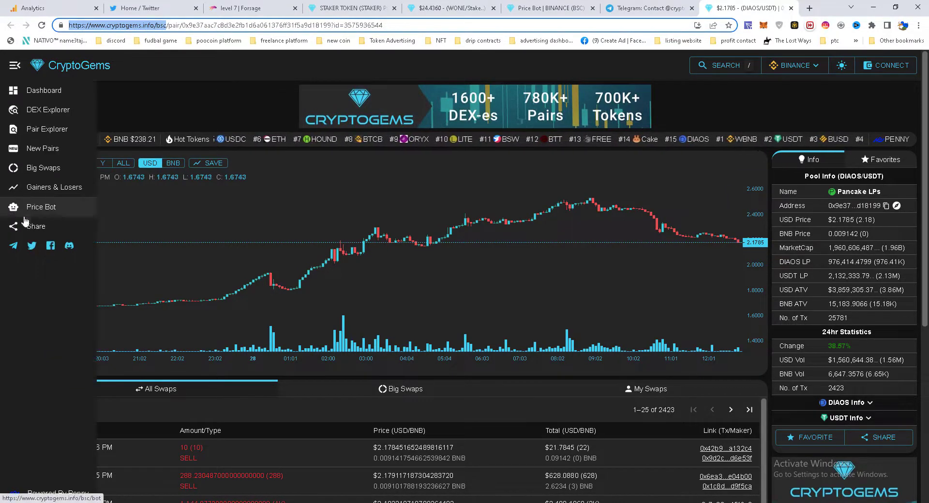
pyautogui.click(50, 211)
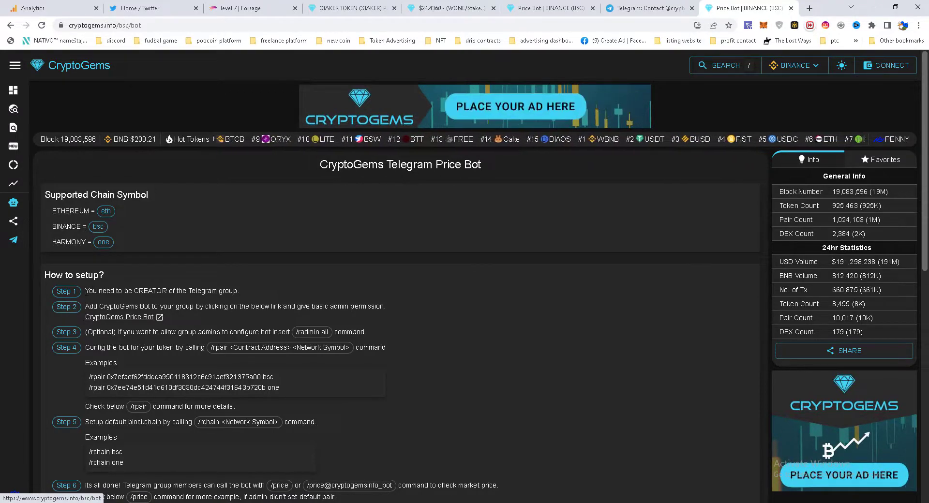
pyautogui.moveTo(85, 291); pyautogui.dragTo(242, 292)
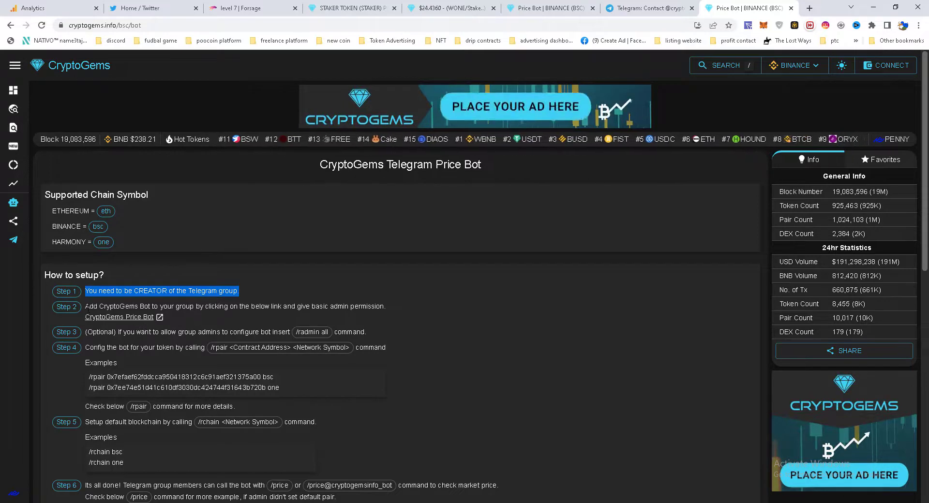
pyautogui.click(135, 317)
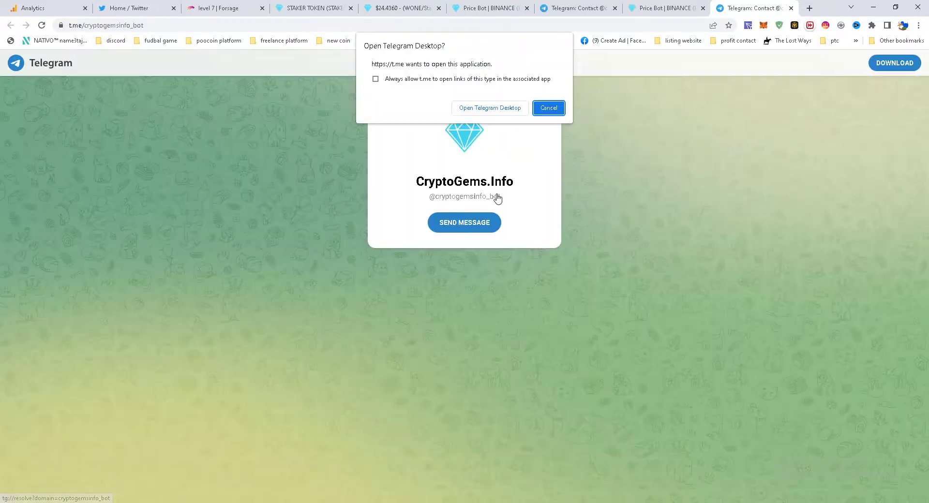
pyautogui.click(545, 108)
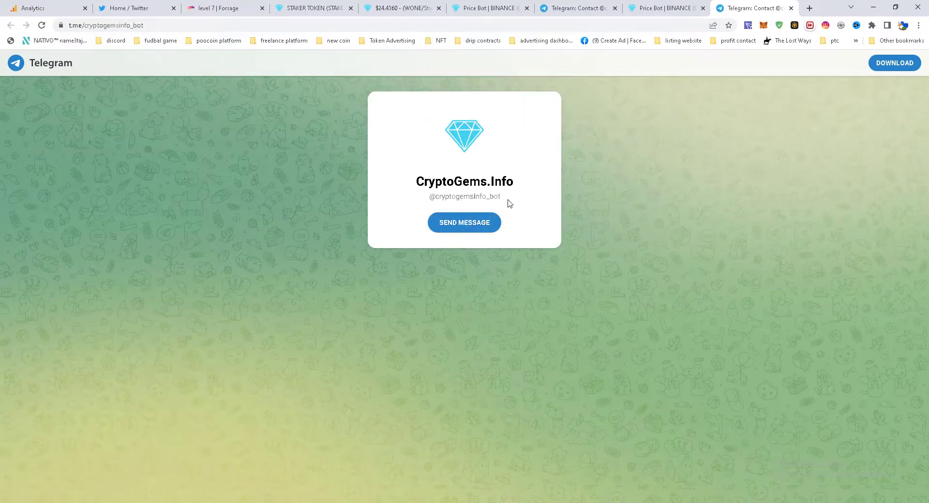
pyautogui.rightClick(444, 196)
pyautogui.click(470, 206)
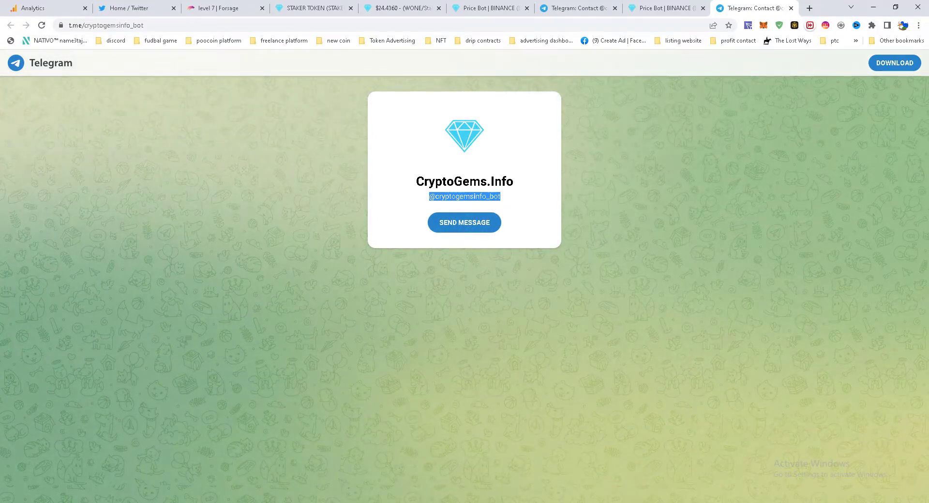
pyautogui.click(367, 502)
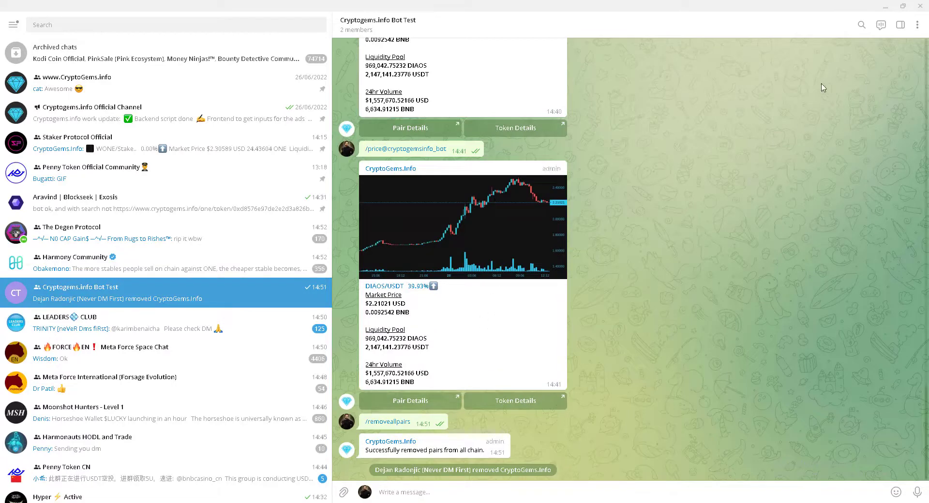
pyautogui.click(917, 25)
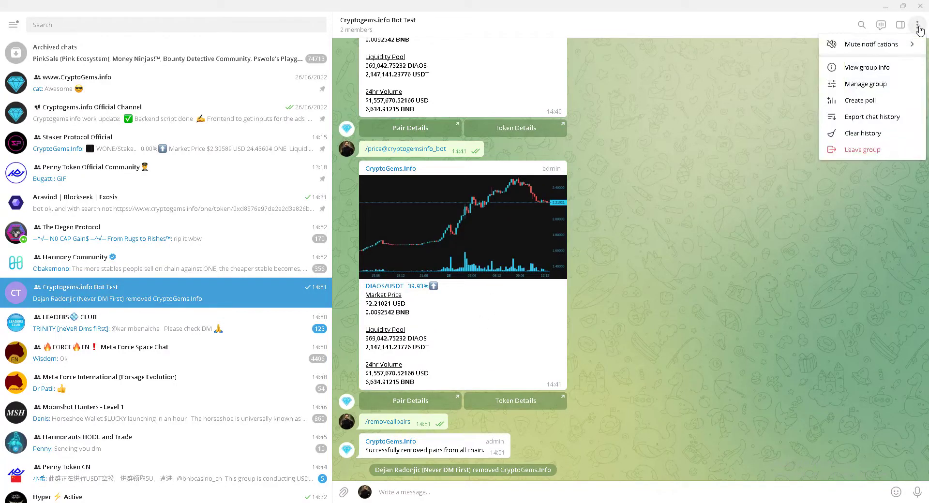
pyautogui.click(879, 88)
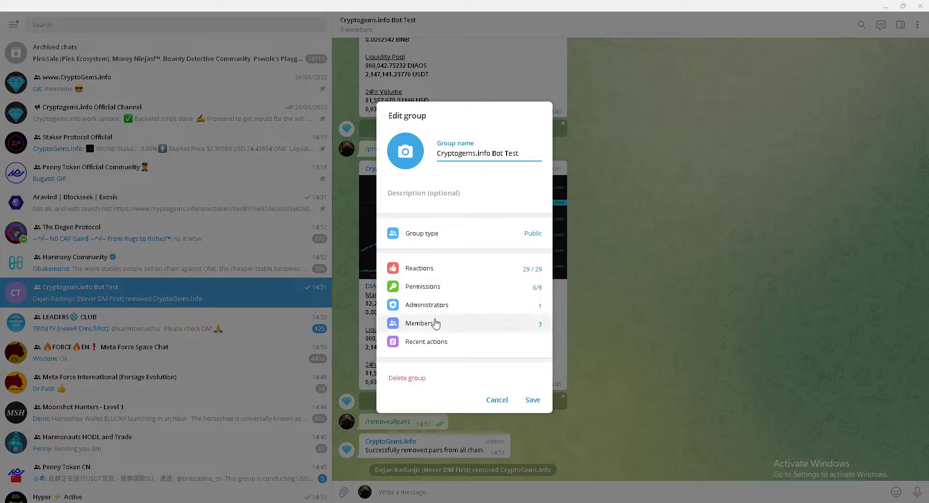
pyautogui.click(434, 323)
pyautogui.click(412, 388)
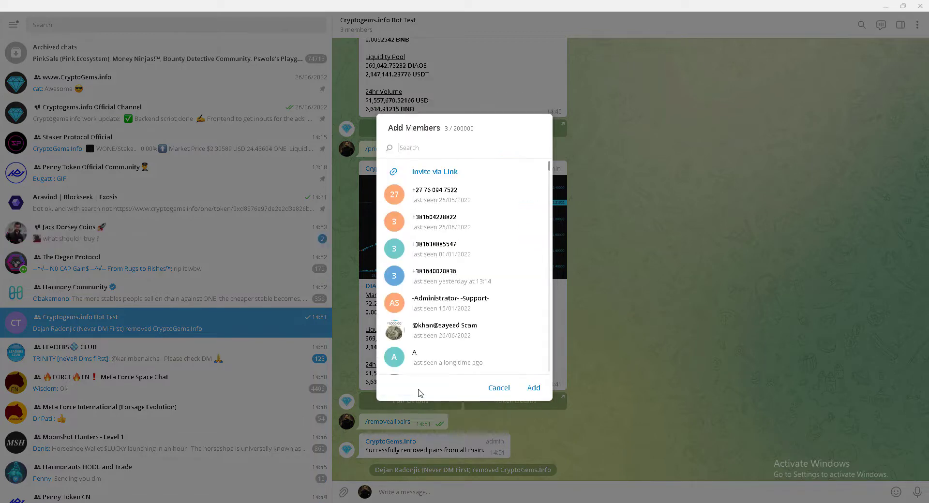
pyautogui.rightClick(410, 148)
pyautogui.click(447, 227)
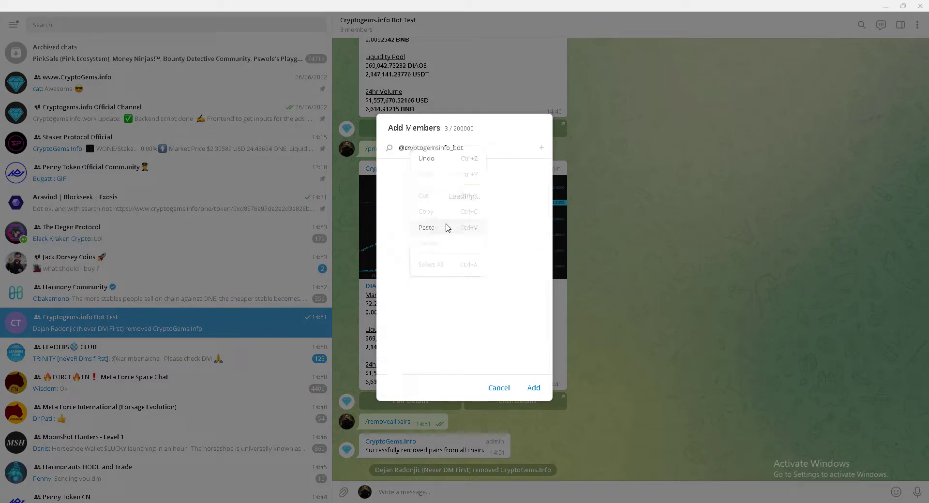
pyautogui.click(498, 172)
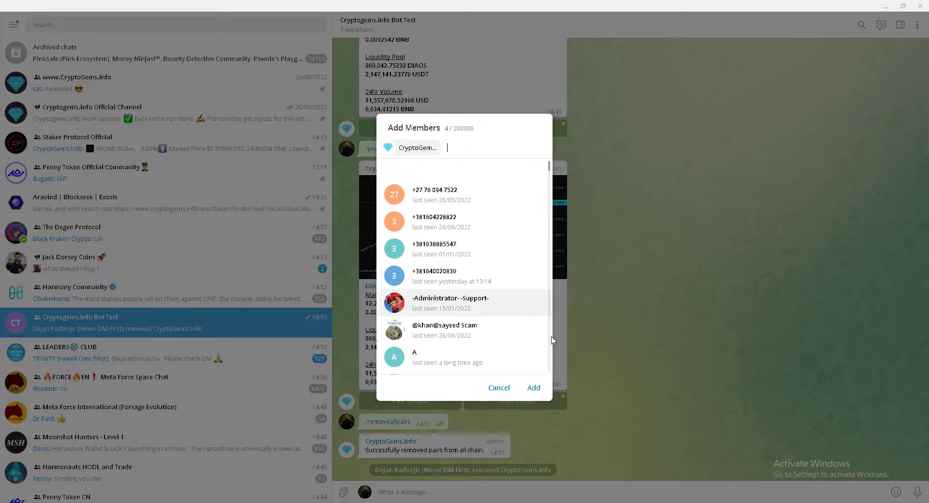
pyautogui.click(531, 391)
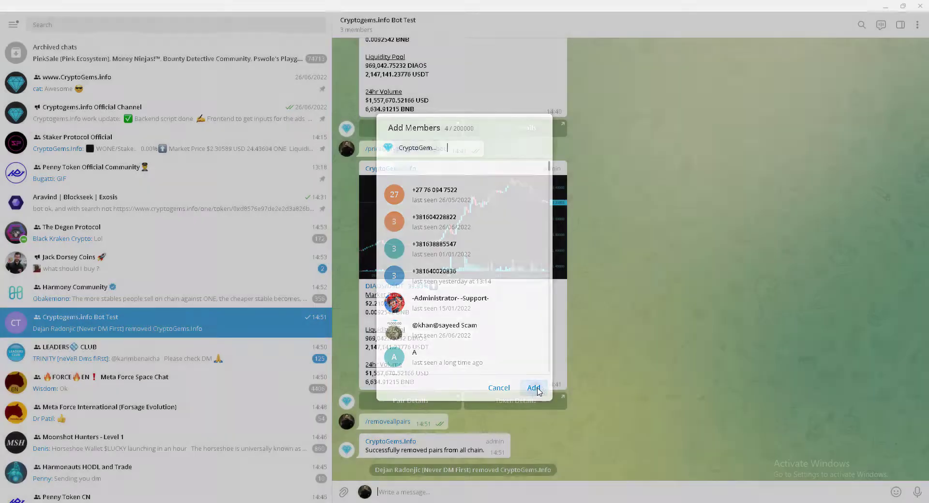
# - Make the CryptoGems.Info bot an administrator of the Cryptogems.info Bot Test group with the default permissions and save the group settings
pyautogui.click(916, 25)
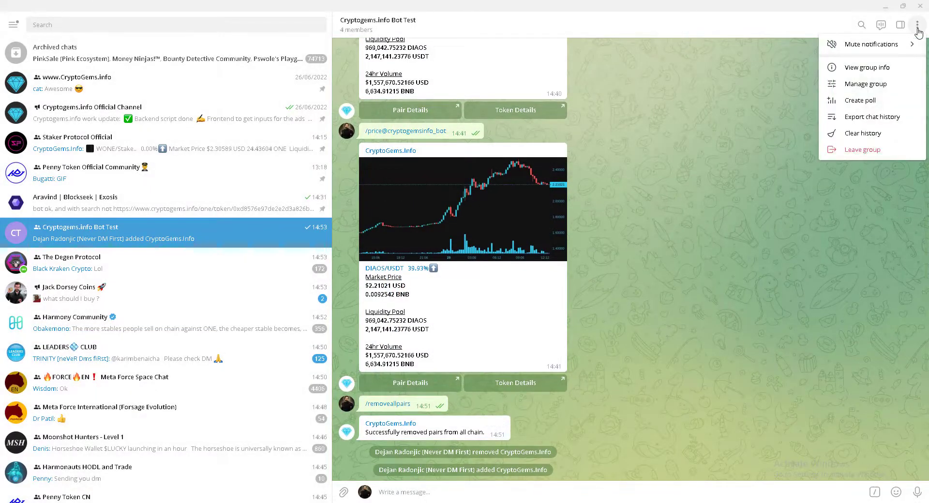
pyautogui.click(866, 85)
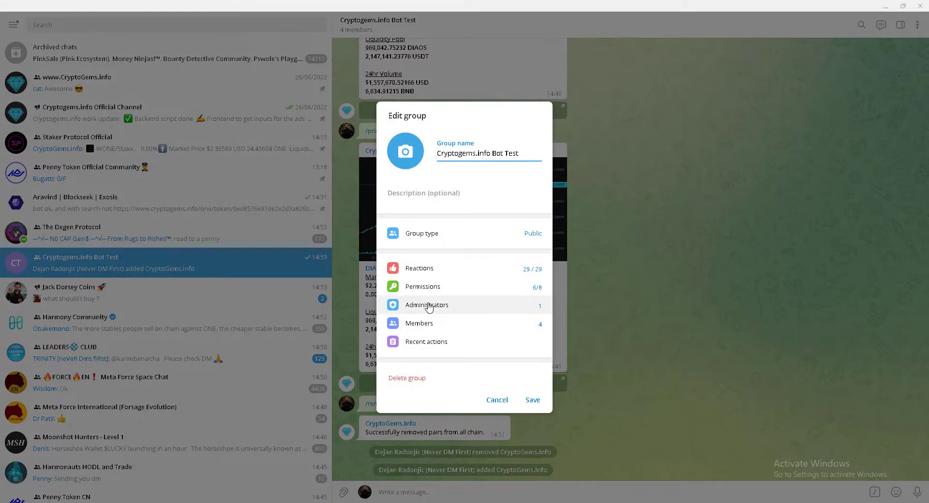
pyautogui.click(428, 306)
pyautogui.click(419, 387)
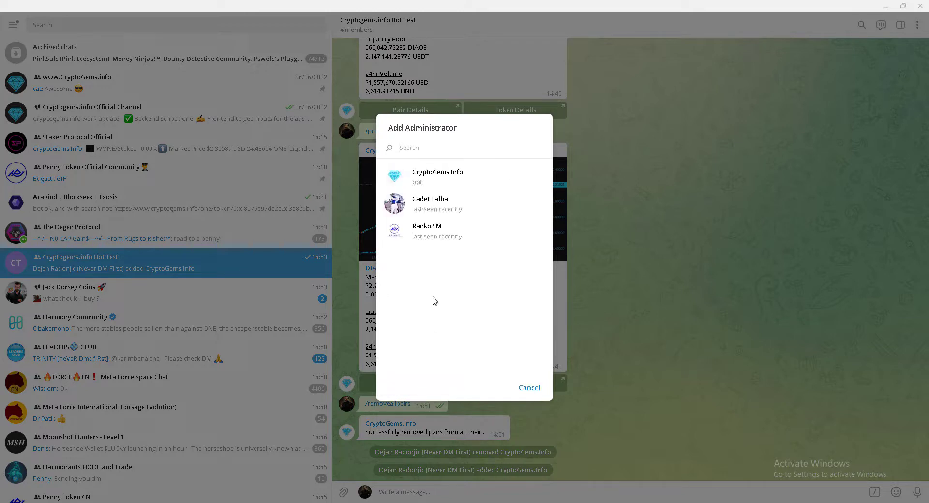
pyautogui.click(435, 179)
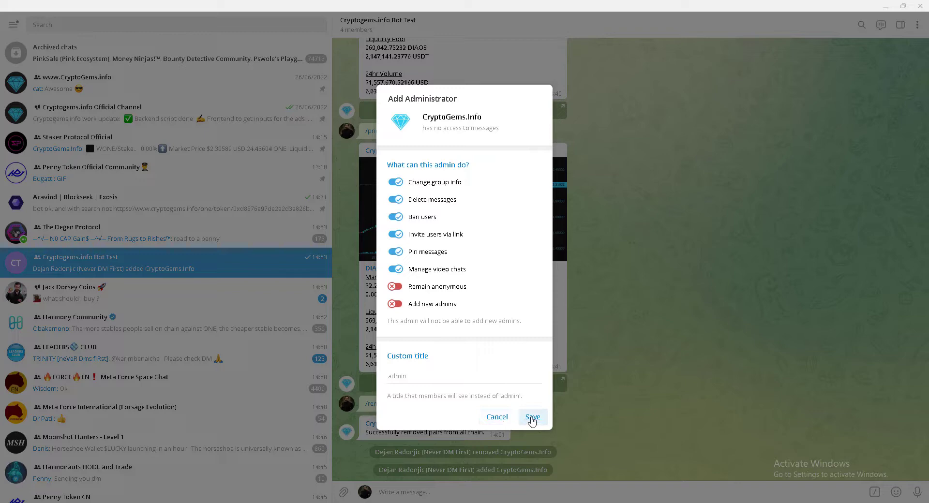
pyautogui.click(532, 417)
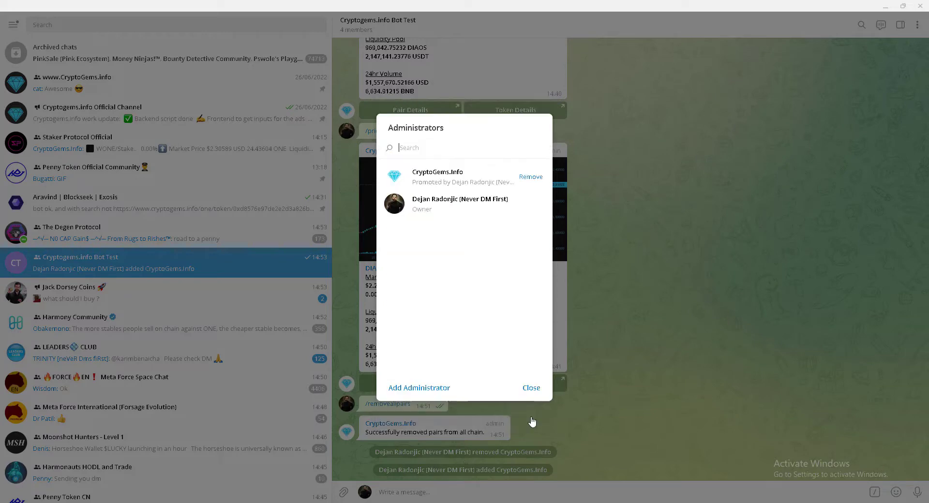
pyautogui.click(530, 389)
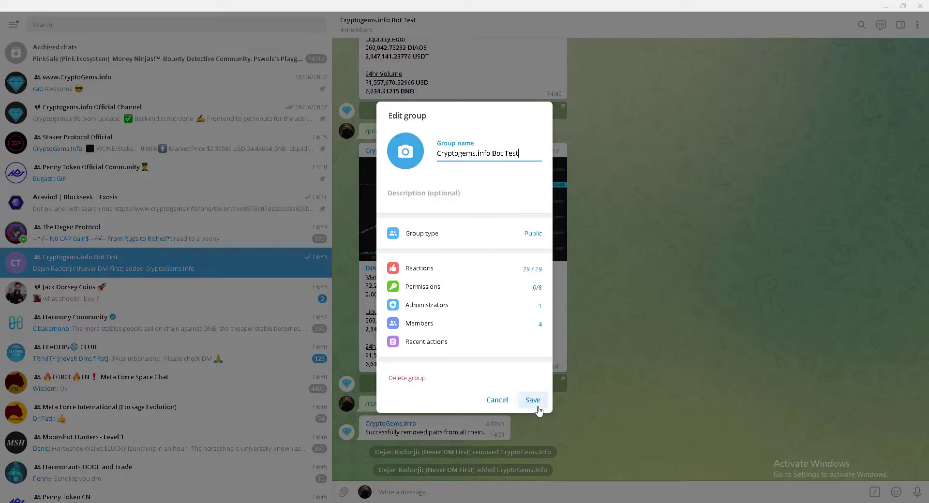
pyautogui.click(533, 399)
# - Return to the Price Bot page in the browser and read the setup instructions for the /radmin all and /rpair commands
pyautogui.moveTo(274, 502)
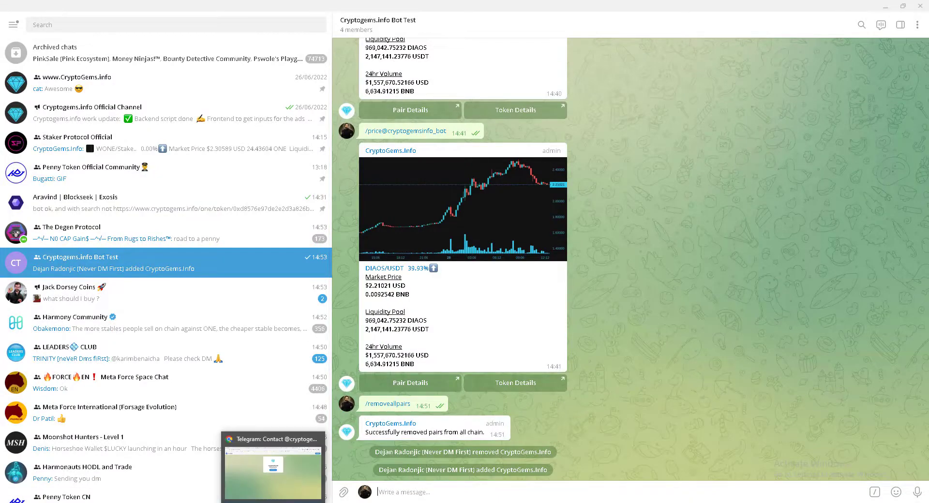
pyautogui.click(273, 469)
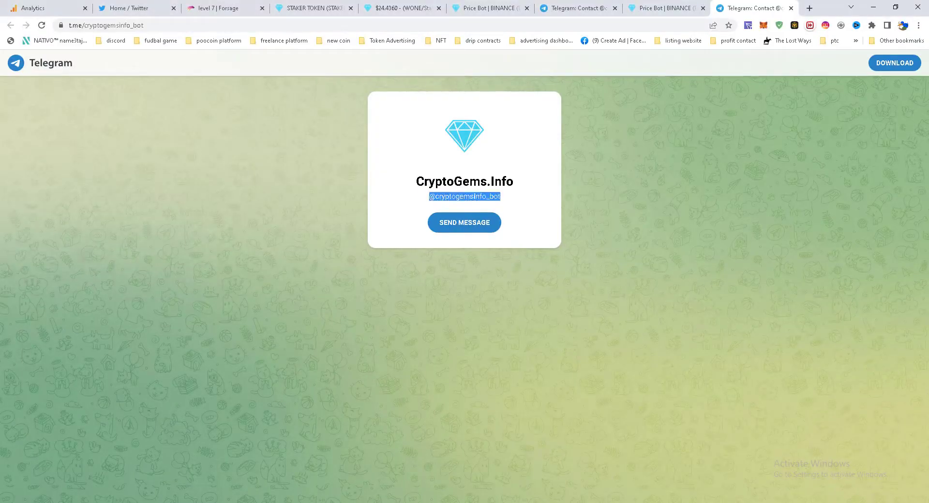
pyautogui.click(646, 3)
pyautogui.scroll(-1, 80, 287)
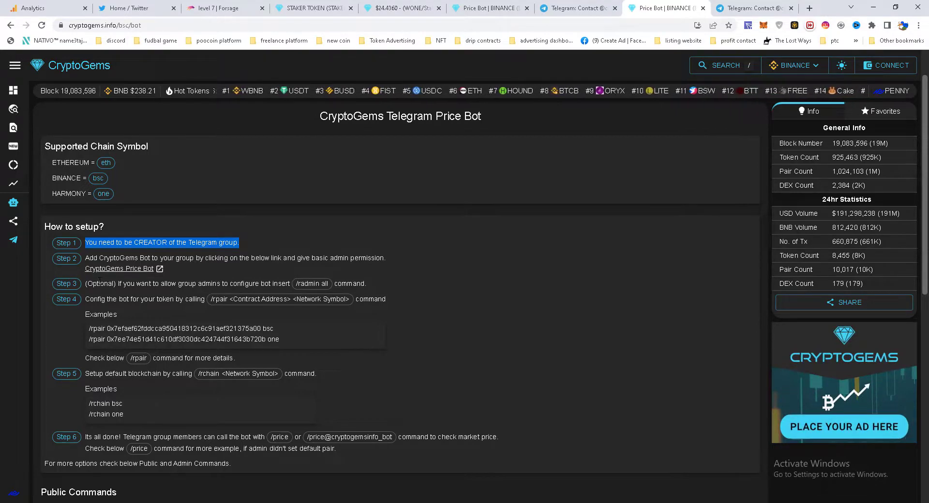
pyautogui.moveTo(296, 283); pyautogui.dragTo(303, 283)
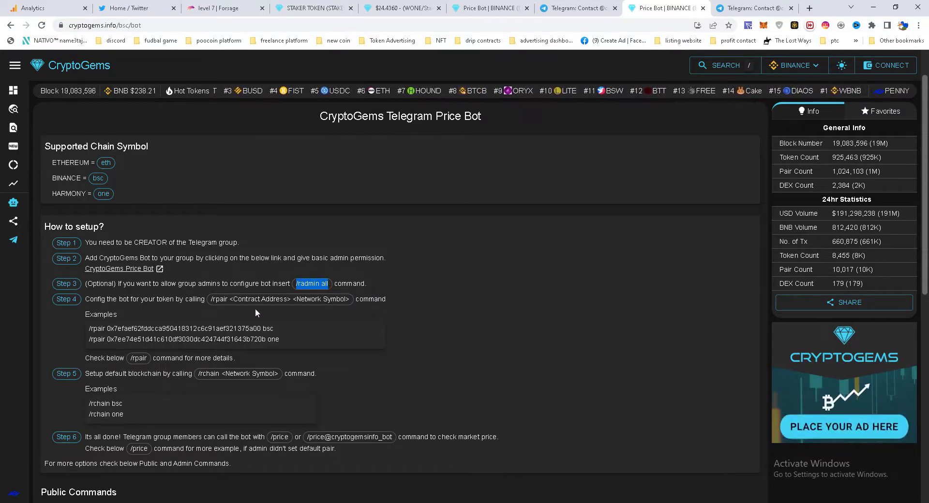
pyautogui.click(335, 308)
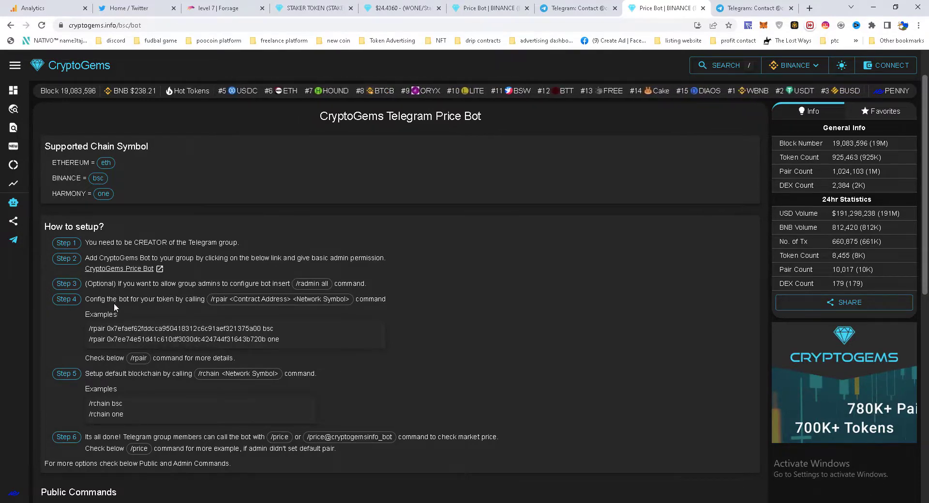
# - Browse the Binance Pair Explorer and New Pairs lists for pair addresses
pyautogui.click(488, 8)
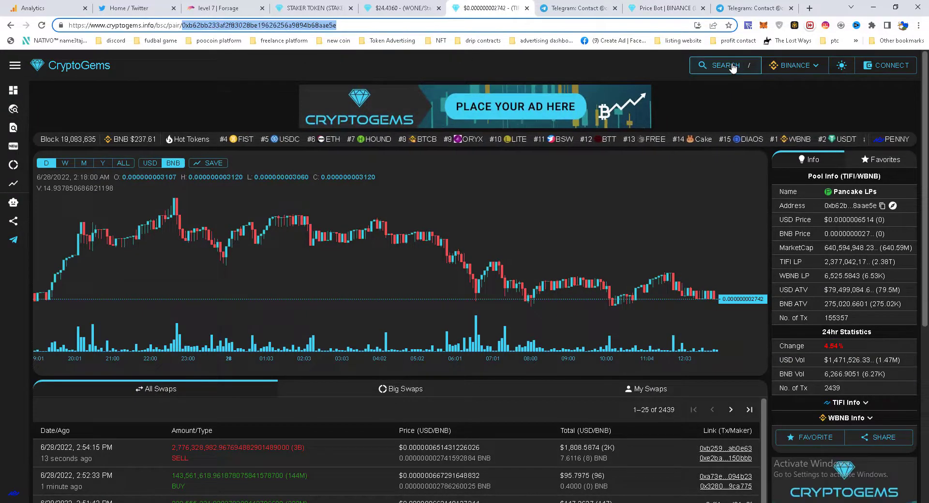
pyautogui.click(46, 129)
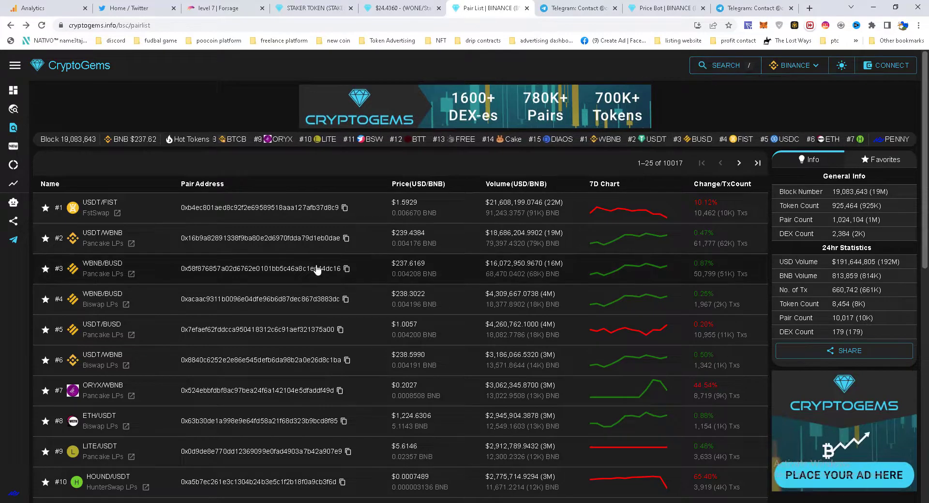
pyautogui.scroll(-3, 317, 269)
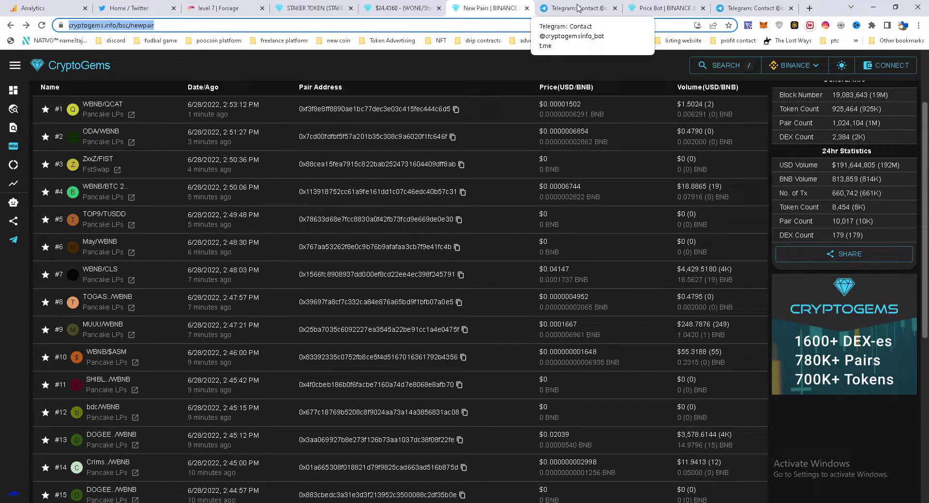
# - Copy the example command /rpair 0x7efaef62fddcca950418312c6c91aef321375a00 bsc from Step 4 of the Price Bot page and check the network list
pyautogui.click(690, 8)
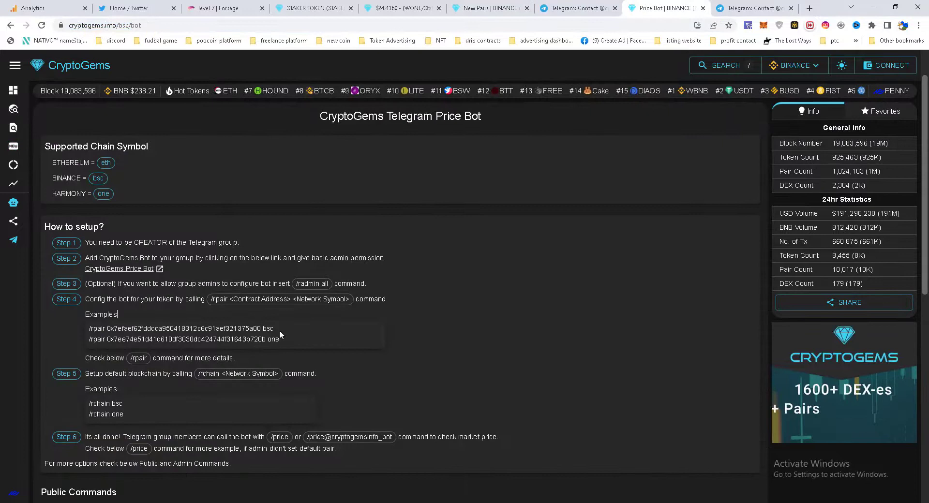
pyautogui.moveTo(279, 330); pyautogui.dragTo(88, 330)
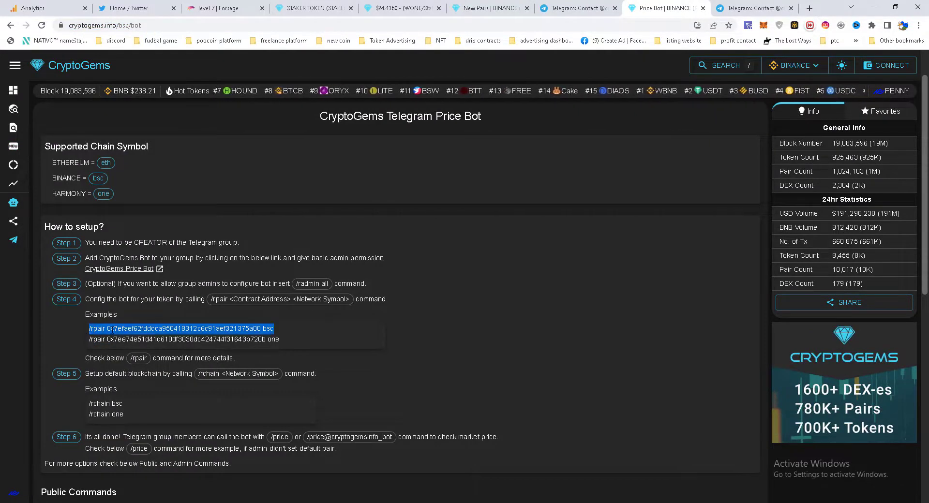
pyautogui.rightClick(112, 330)
pyautogui.click(130, 337)
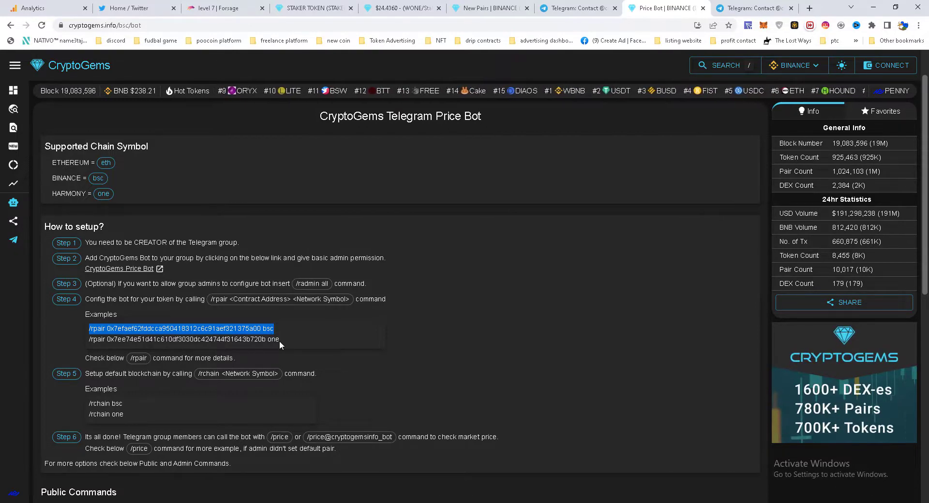
pyautogui.click(807, 71)
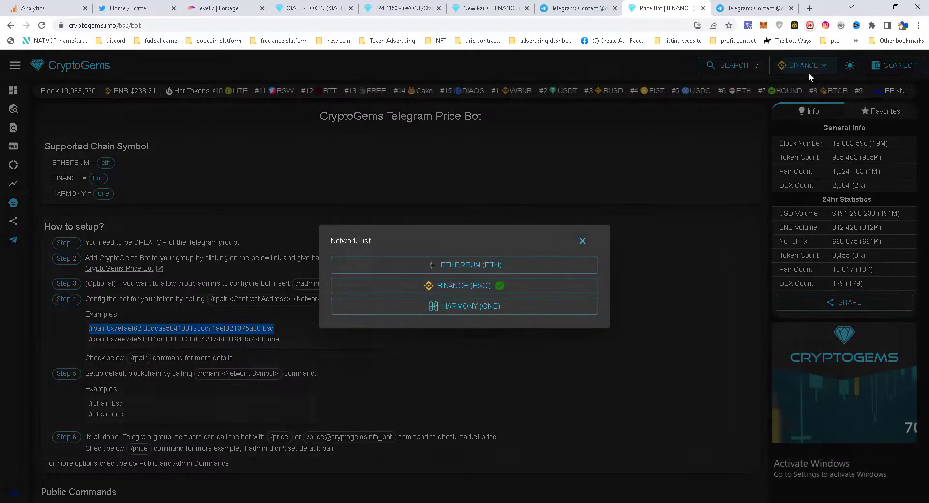
pyautogui.click(582, 241)
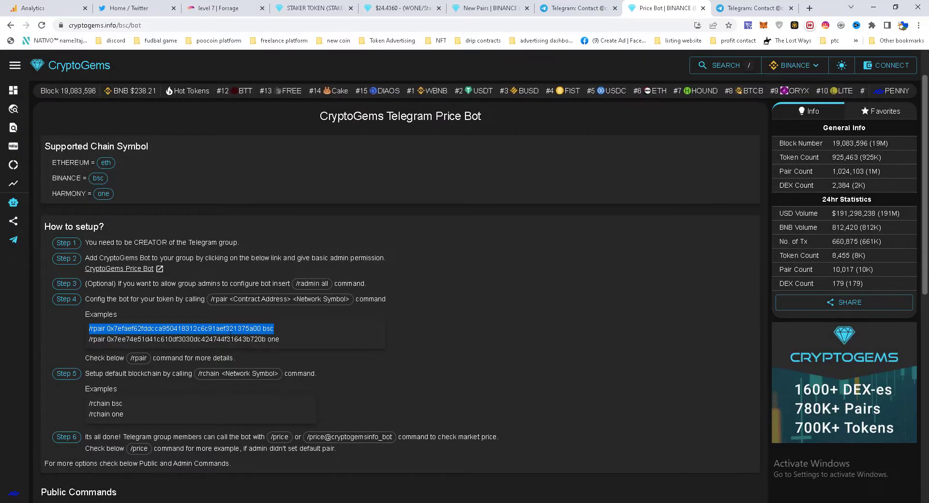
# - Copy the selected /rpair example command and paste it as a draft message in the Cryptogems.info Bot Test group in Telegram
pyautogui.rightClick(235, 325)
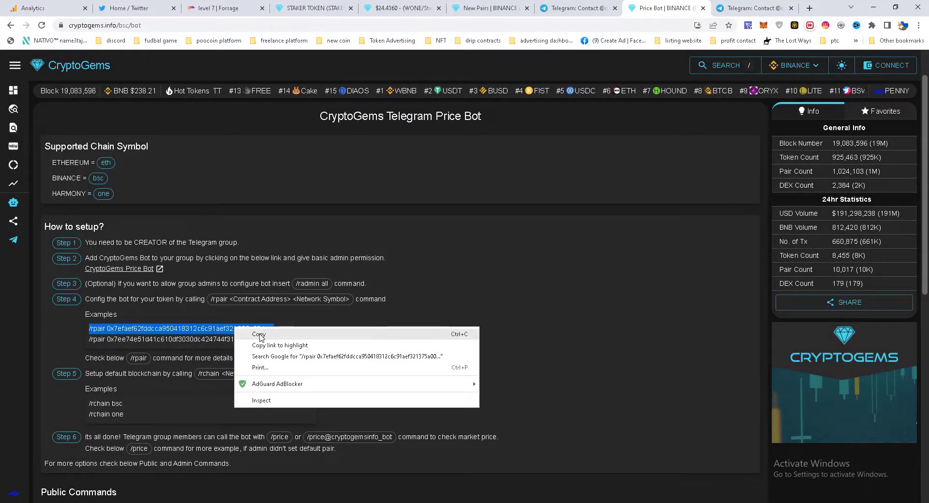
pyautogui.click(270, 334)
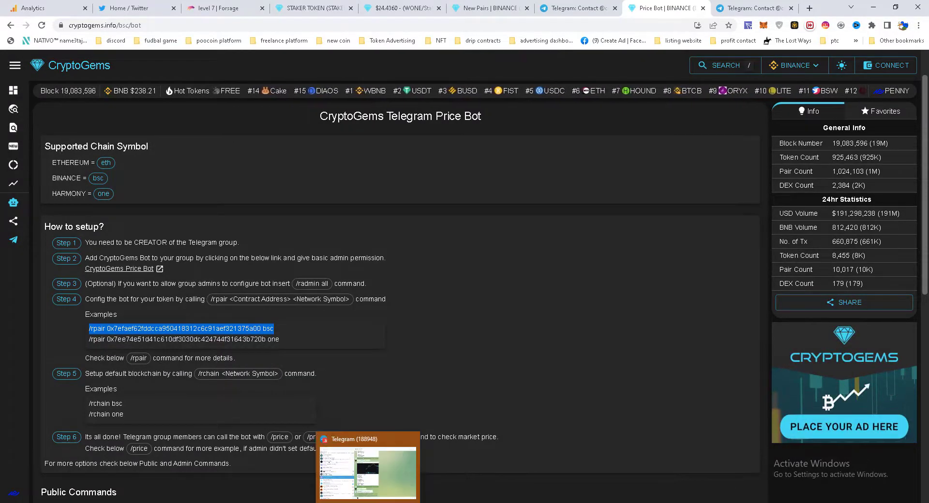
pyautogui.click(360, 467)
pyautogui.rightClick(419, 498)
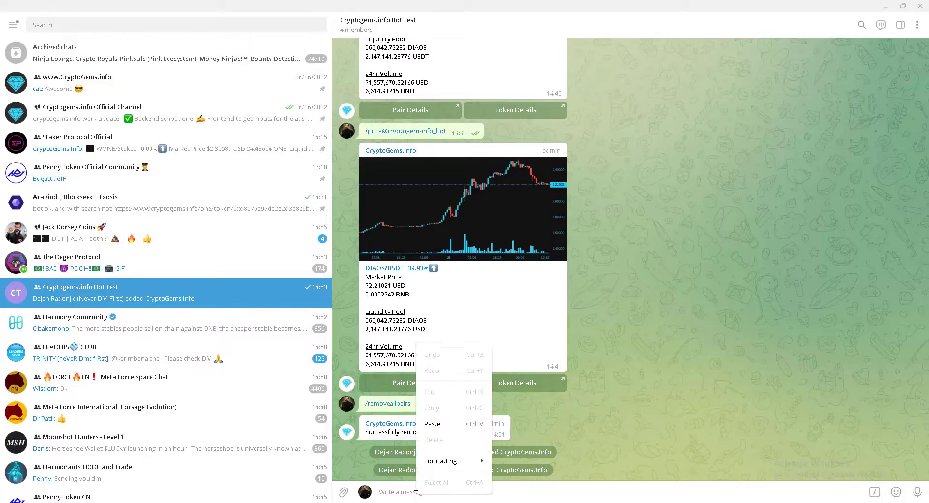
pyautogui.click(442, 425)
# - Return to the CryptoGems site in the browser and copy the MUUU/WBNB pair address from the New Pairs list
pyautogui.moveTo(344, 502)
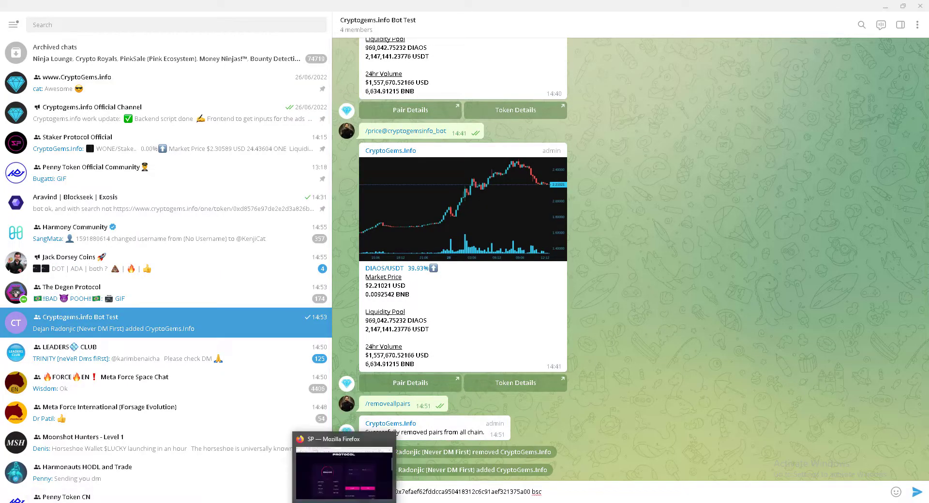
pyautogui.click(274, 502)
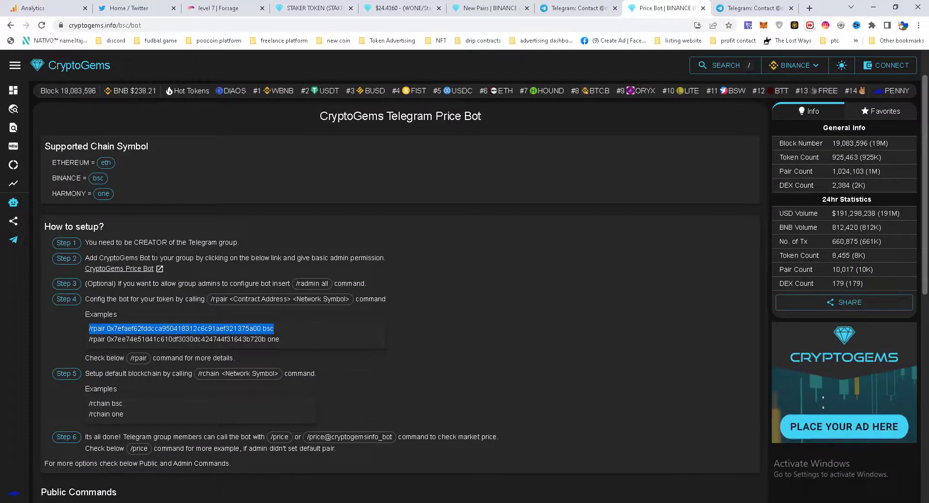
pyautogui.click(29, 146)
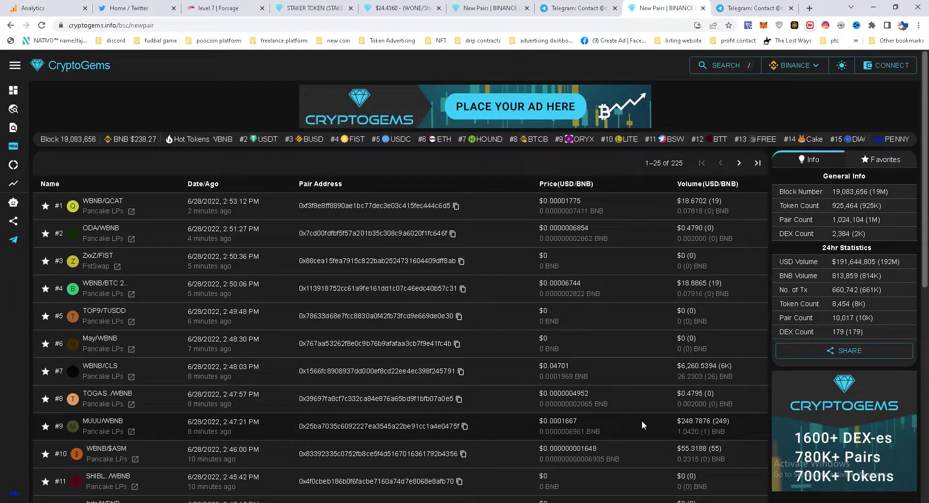
pyautogui.click(464, 426)
# - Replace the address in the Telegram draft with the copied one and send /rpair 0x25ba7035c6092227ea3545a22be91cc1a4e0475f bsc
pyautogui.click(364, 468)
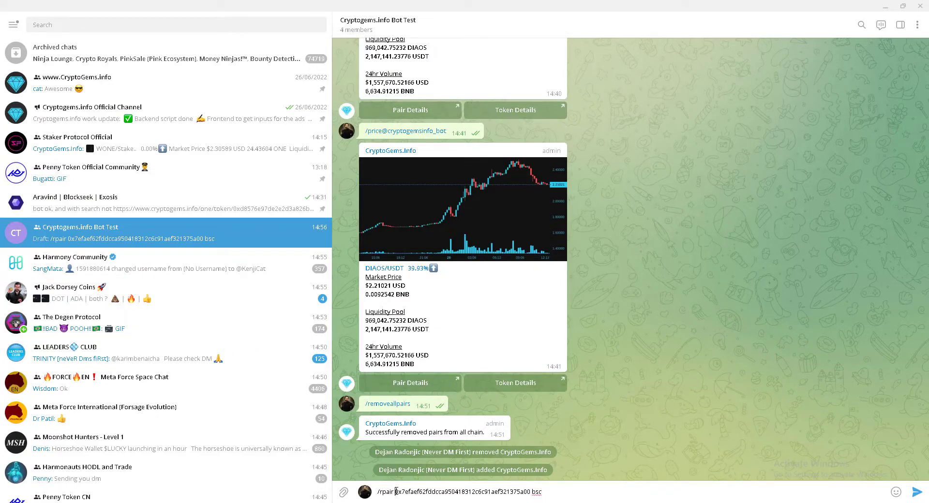
pyautogui.rightClick(529, 491)
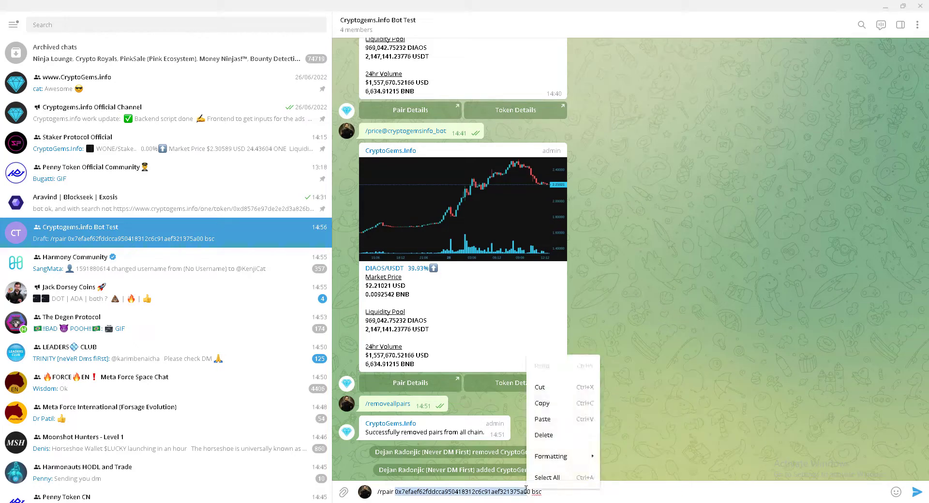
pyautogui.press('Escape')
pyautogui.moveTo(530, 492); pyautogui.dragTo(517, 491)
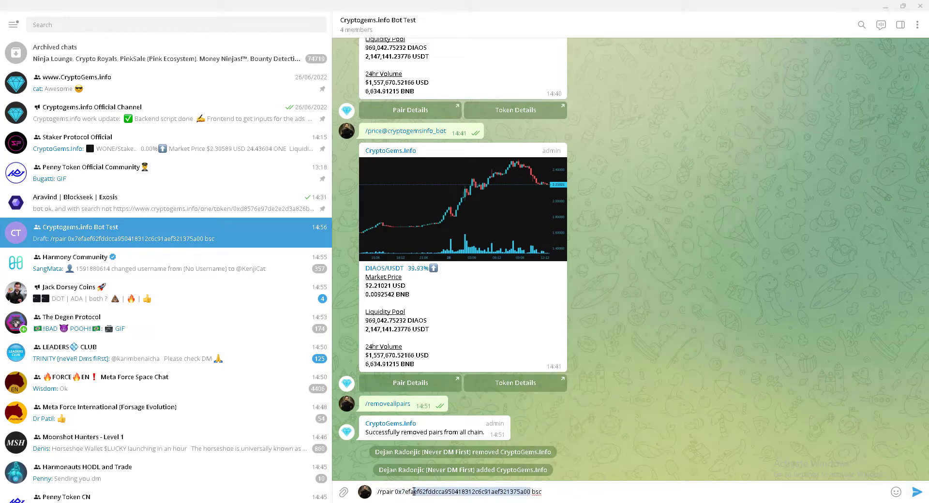
pyautogui.rightClick(397, 492)
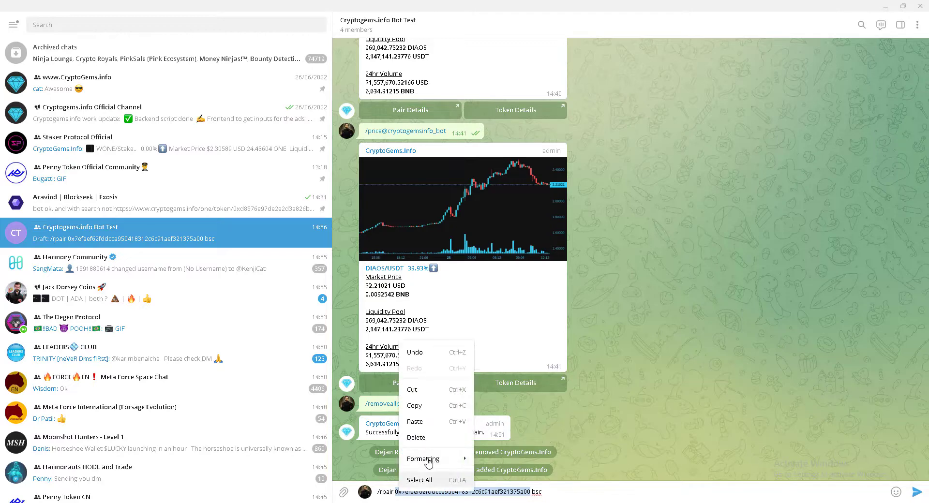
pyautogui.click(438, 422)
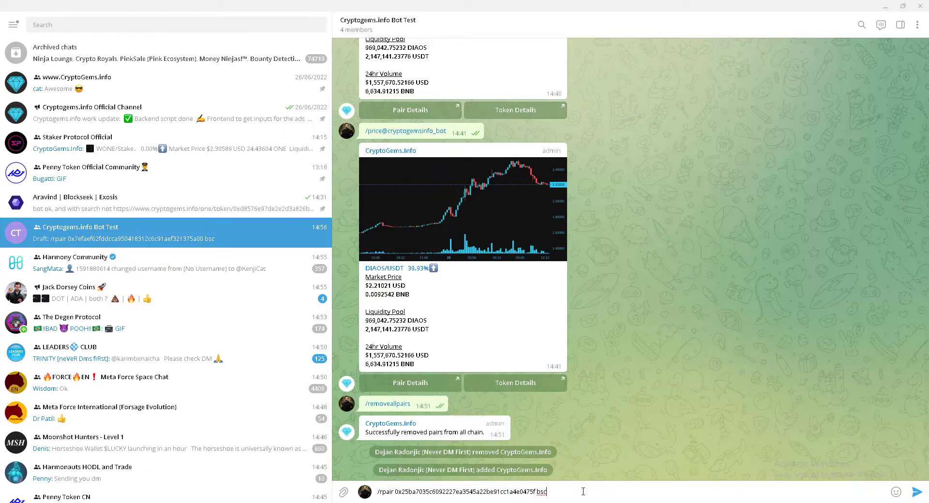
pyautogui.press('Return')
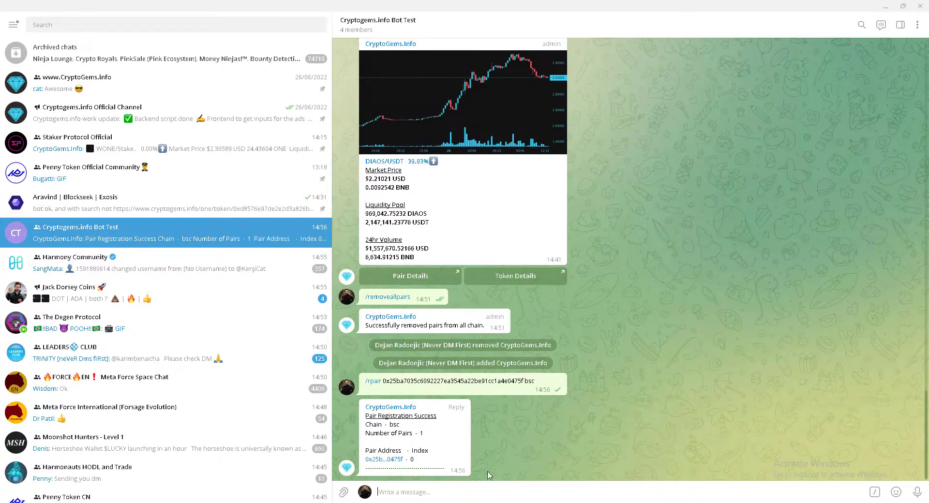
# - Reopen the Price Bot page in the browser and copy the example command /rchain bsc from Step 5
pyautogui.moveTo(273, 502)
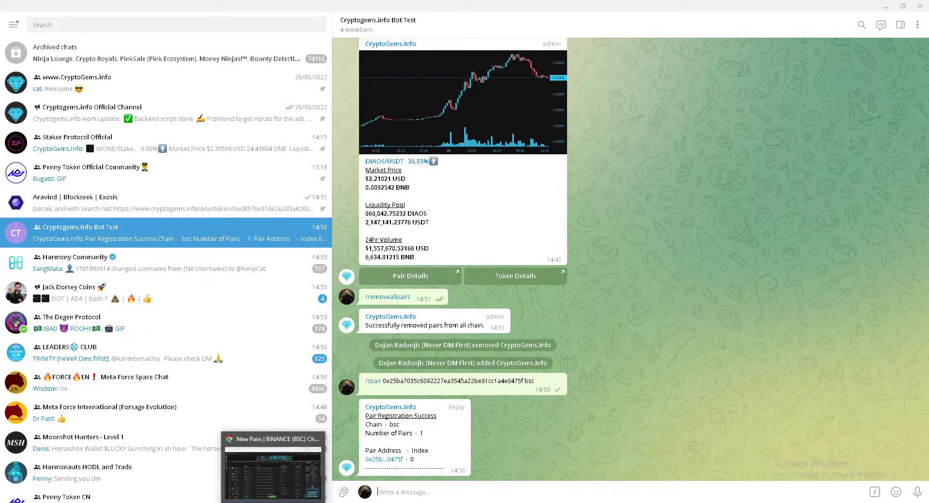
pyautogui.click(293, 466)
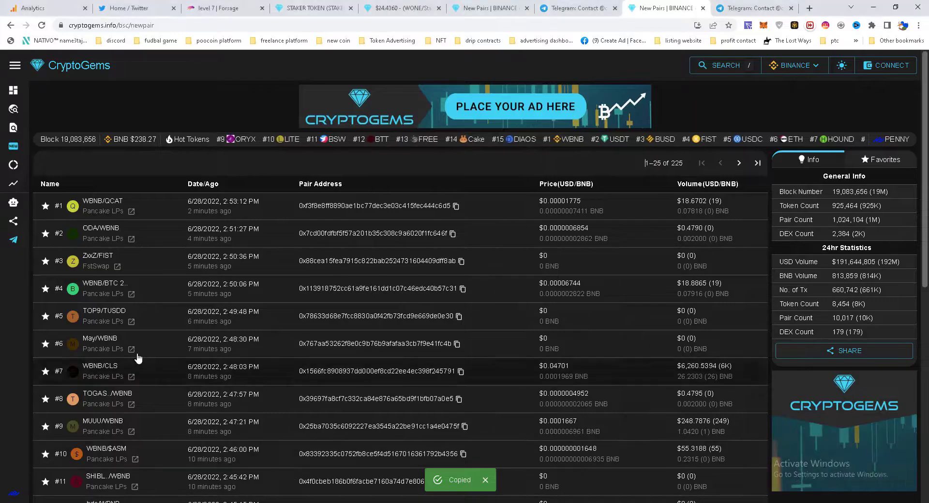
pyautogui.click(13, 203)
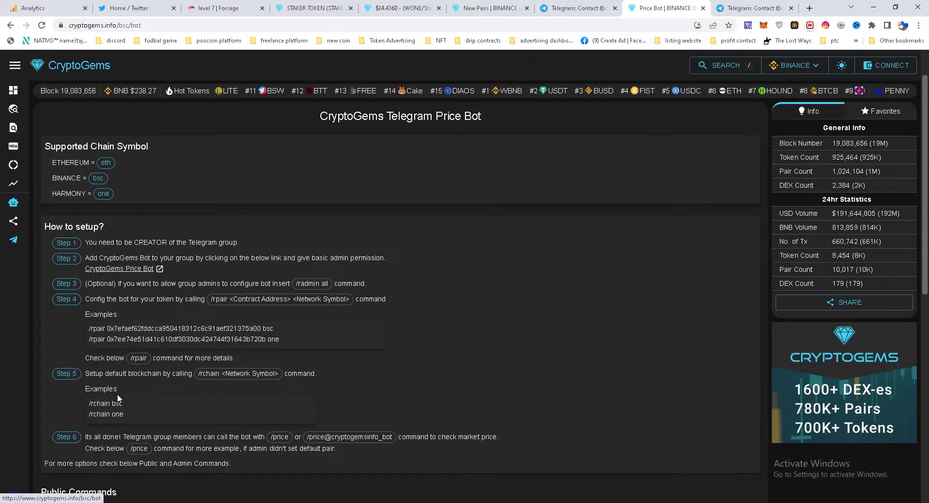
pyautogui.moveTo(123, 405); pyautogui.dragTo(89, 404)
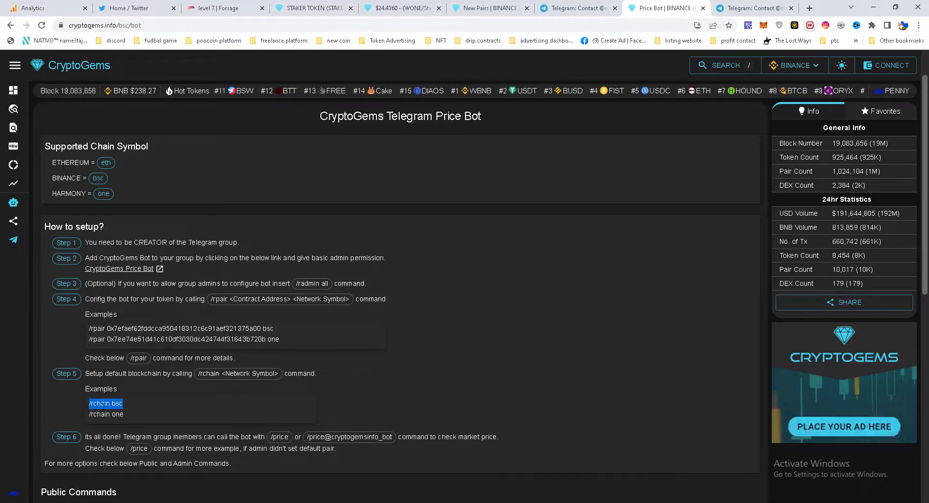
pyautogui.rightClick(120, 404)
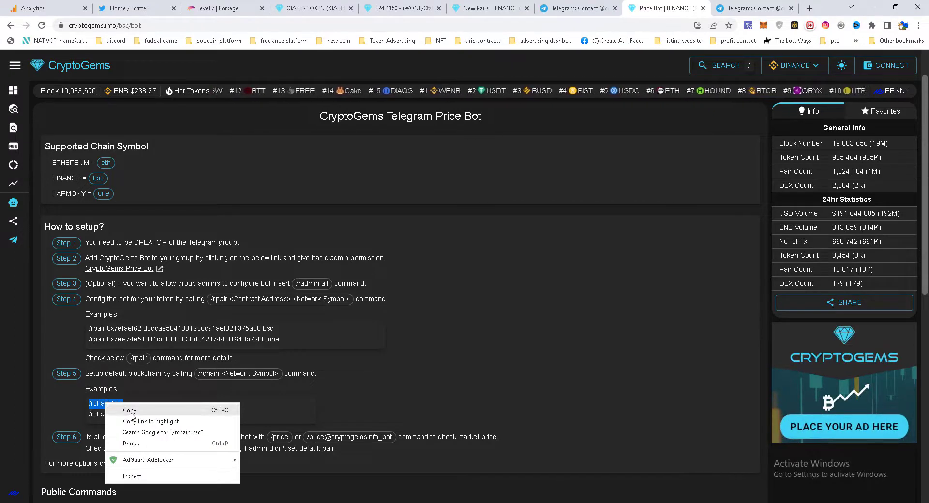
pyautogui.click(130, 411)
# - Switch to Telegram and send the copied /rchain bsc command to the Cryptogems.info Bot Test group to set the default chain
pyautogui.moveTo(367, 502)
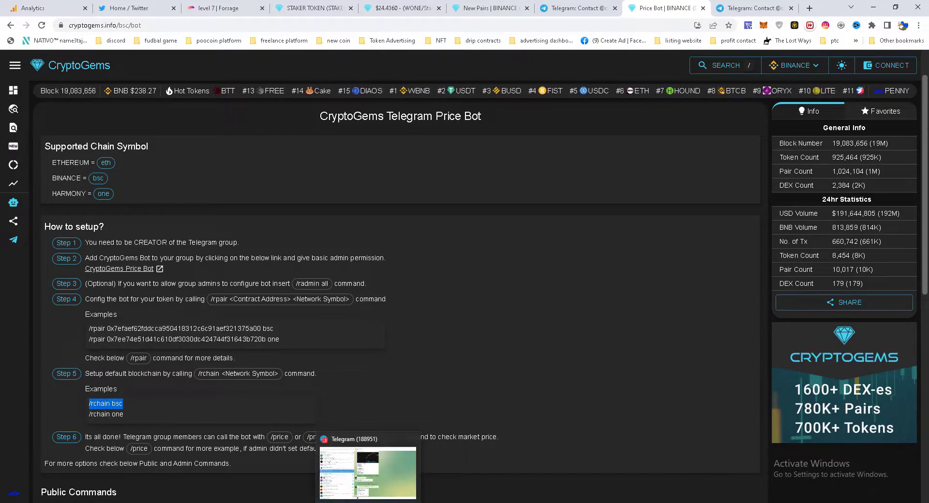
pyautogui.click(128, 407)
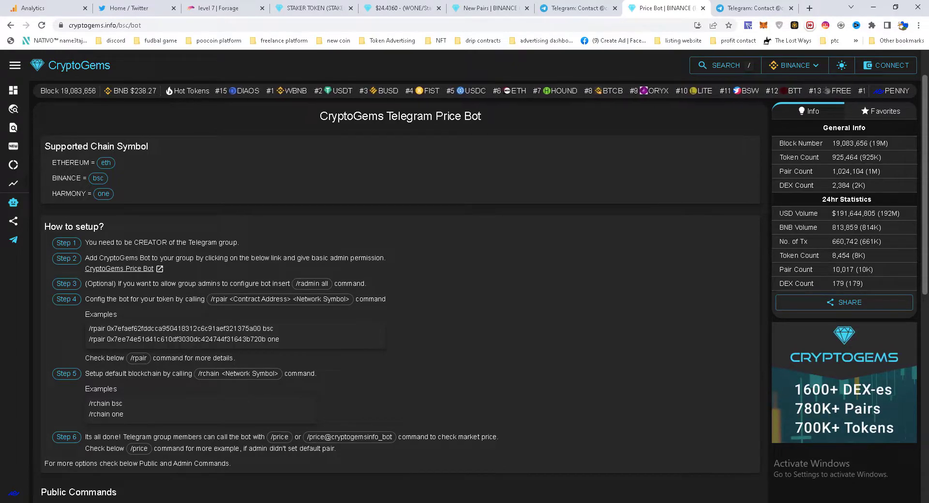
pyautogui.click(401, 491)
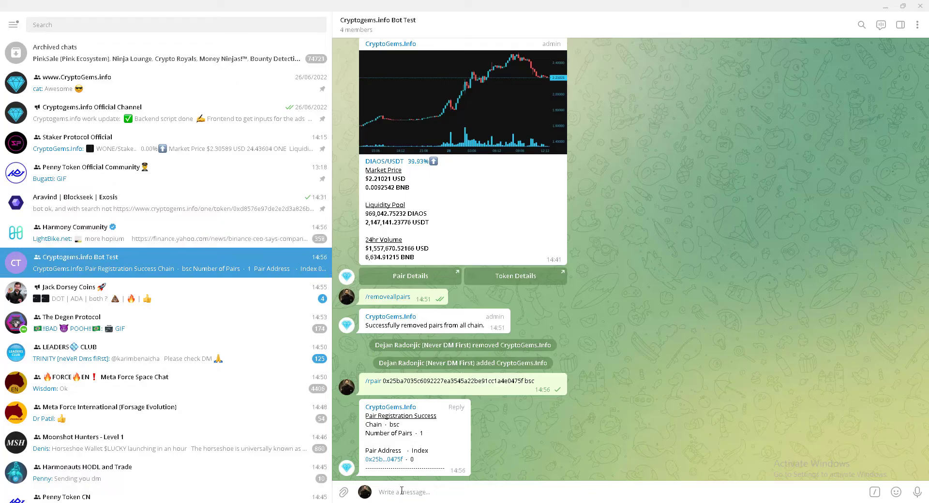
pyautogui.rightClick(401, 491)
pyautogui.click(438, 419)
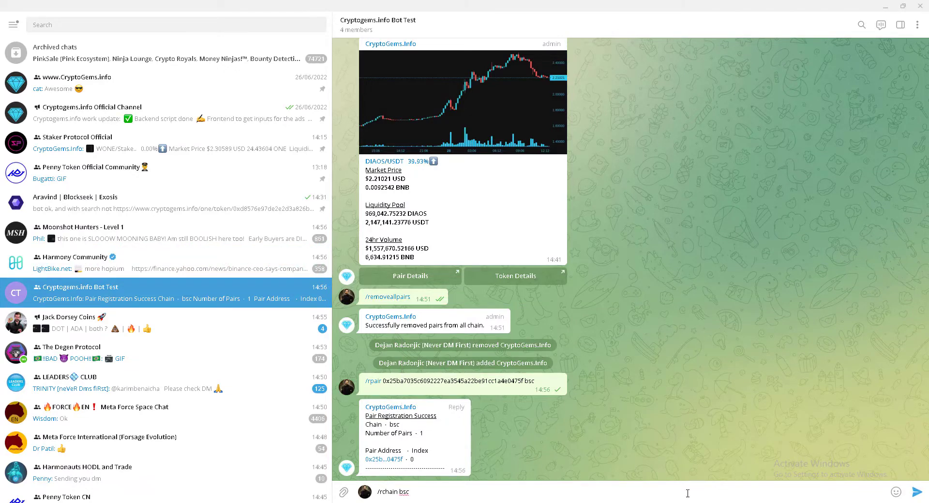
pyautogui.press('Return')
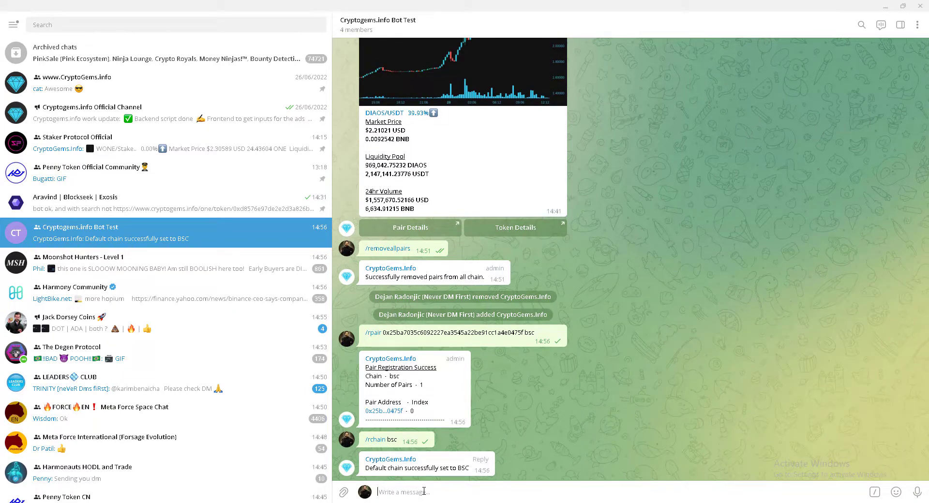
# - Request the market price in the group with the suggested bot command /price@cryptogemsinfo_bot
pyautogui.write('/')
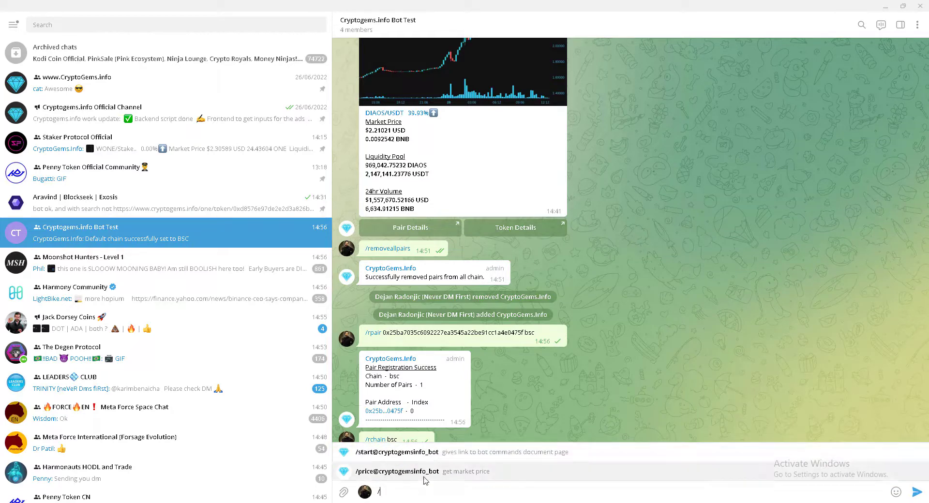
pyautogui.click(423, 472)
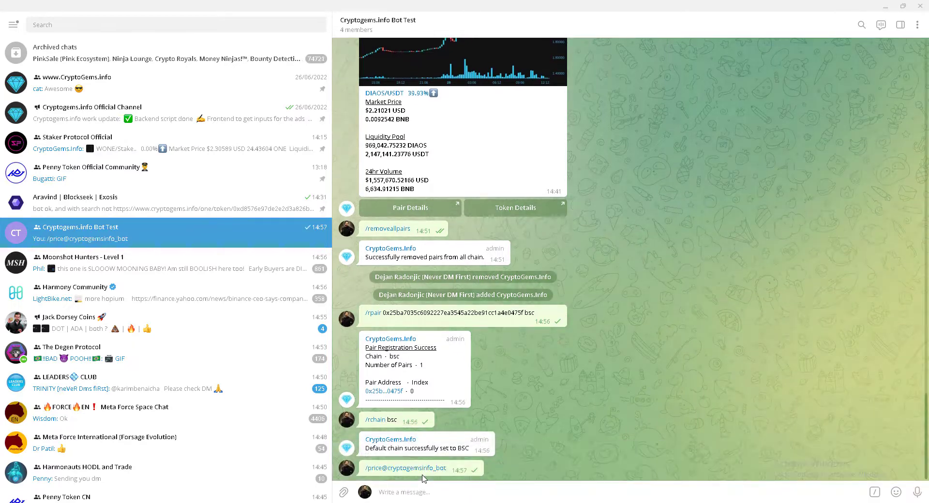